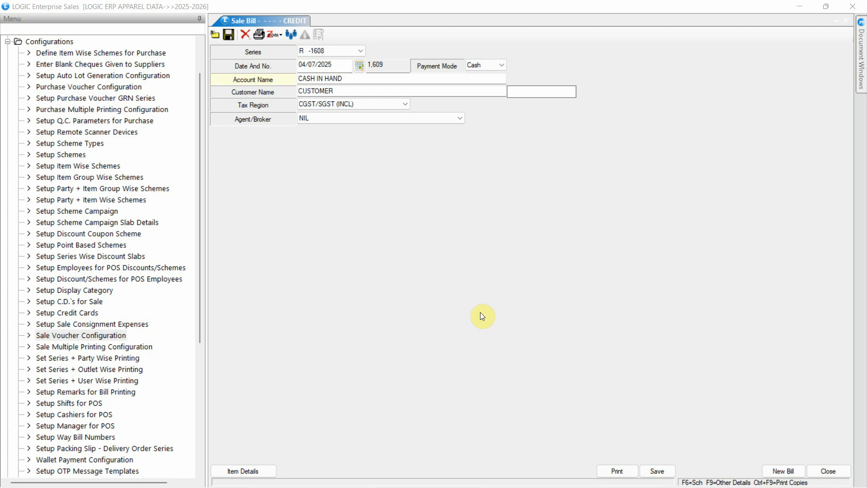
# - Open the sale voucher configuration for series R and show its Other Settings-3
pyautogui.click(117, 337)
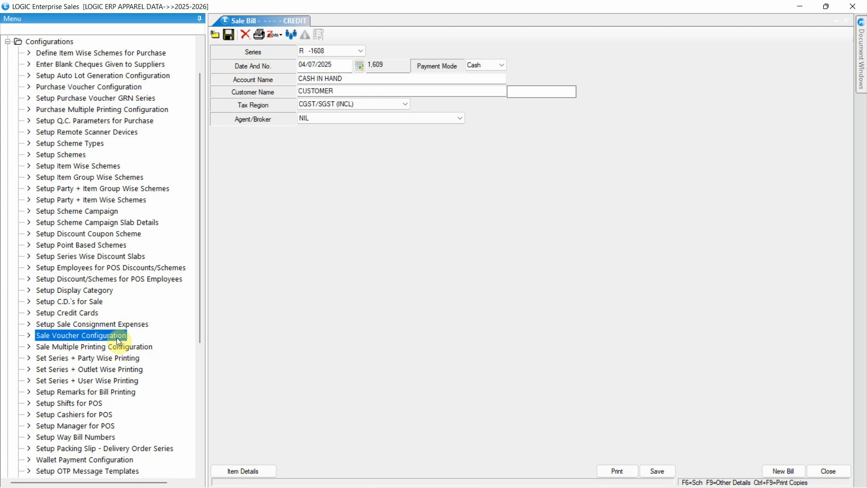
pyautogui.doubleClick(117, 337)
pyautogui.click(382, 35)
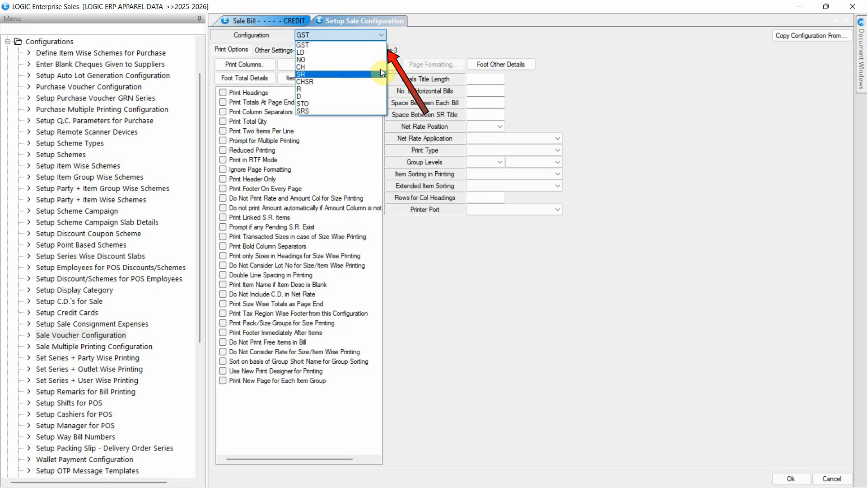
pyautogui.click(378, 88)
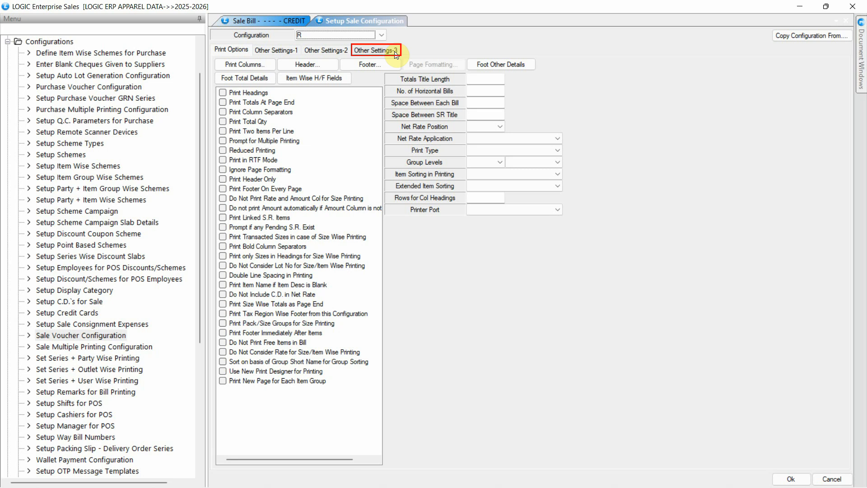
pyautogui.click(396, 52)
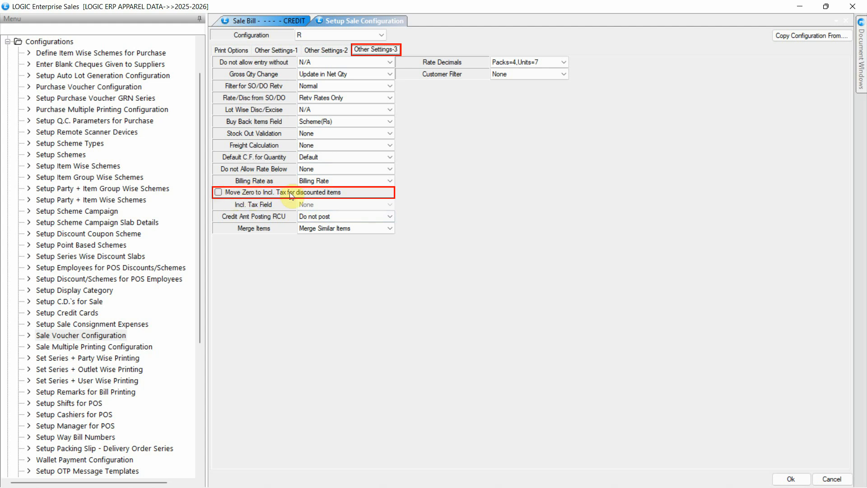
# - Enable Move Zero to Incl. Tax for discounted items, keep Incl. Tax Field as None, and save the configuration
pyautogui.click(218, 193)
pyautogui.click(371, 204)
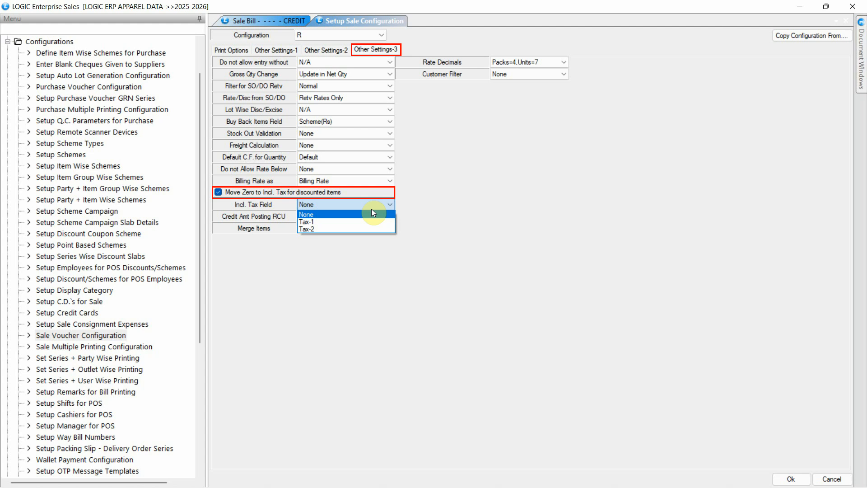
pyautogui.click(373, 213)
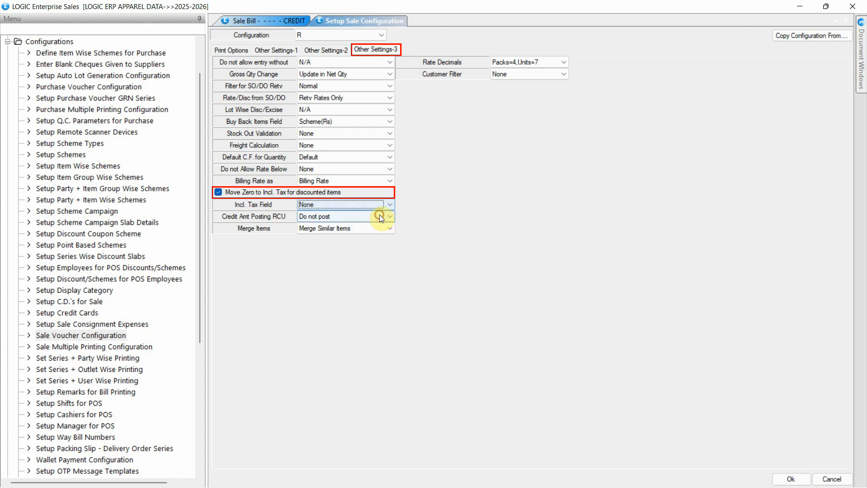
pyautogui.click(791, 478)
pyautogui.click(409, 285)
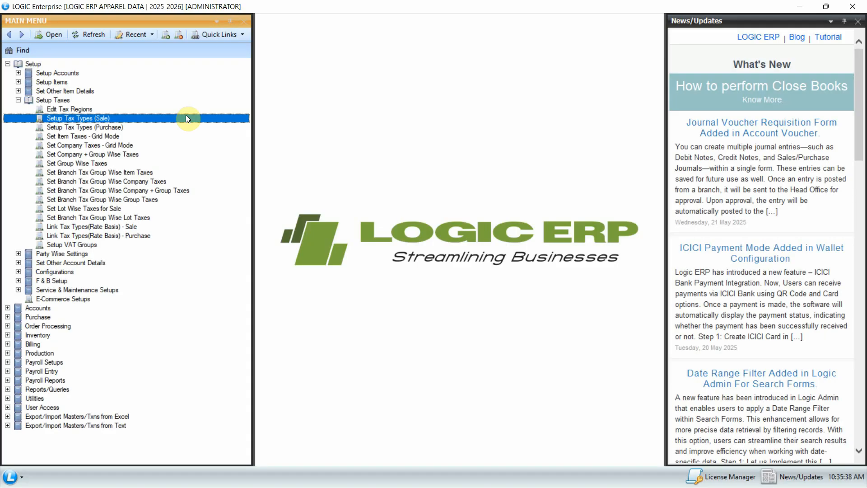
# - Look up the IGST SALE 5% INCL, 12% INCL and 18% INCL types in the sale tax types setup
pyautogui.doubleClick(185, 118)
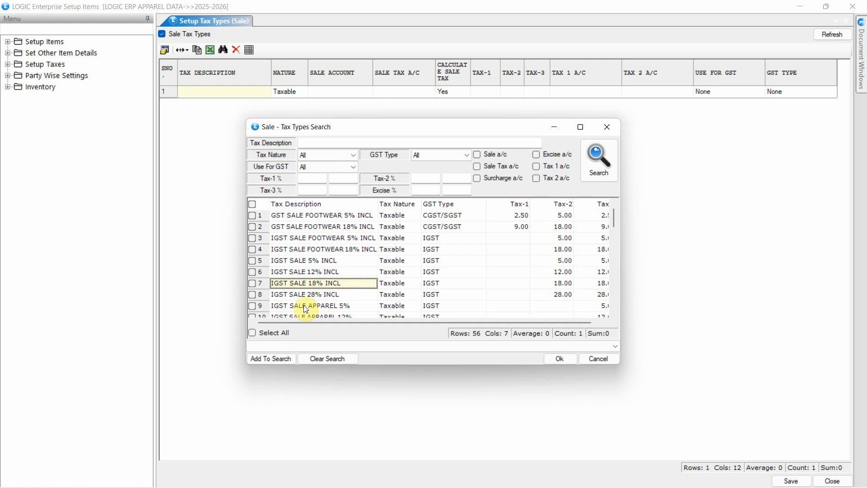
pyautogui.scroll(-12, 306, 310)
pyautogui.click(253, 227)
pyautogui.click(252, 249)
pyautogui.scroll(-2, 294, 275)
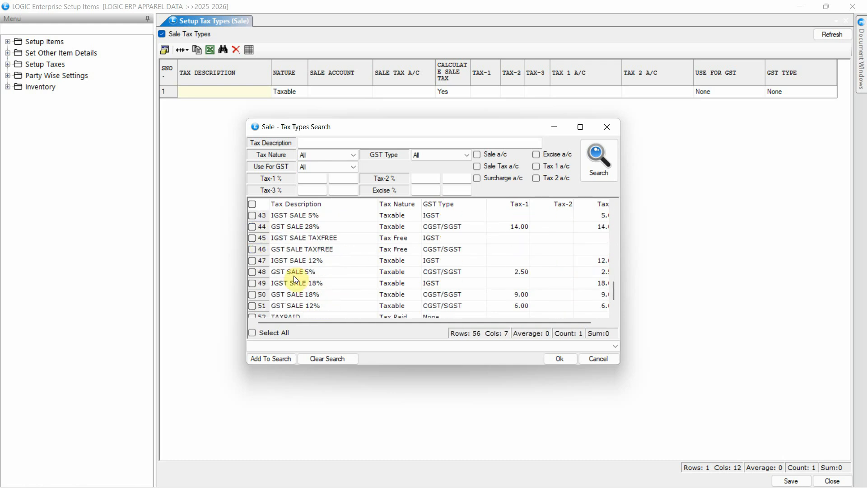
pyautogui.scroll(6, 304, 274)
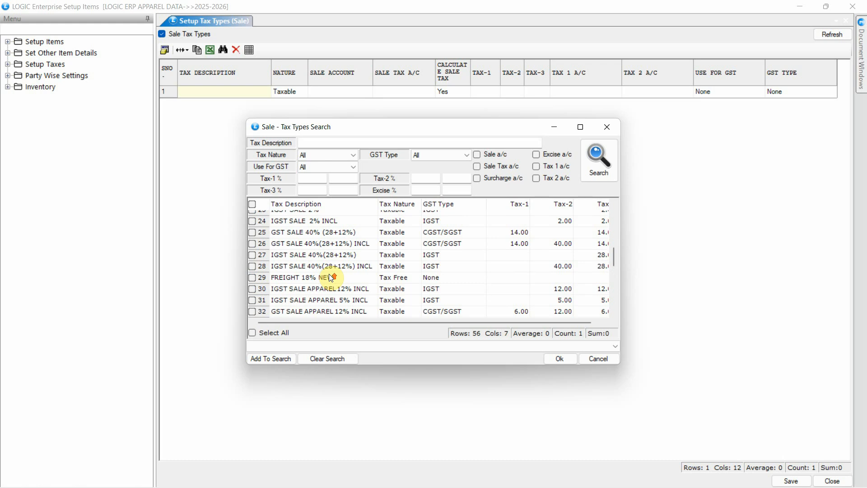
pyautogui.scroll(7, 331, 276)
pyautogui.click(254, 244)
pyautogui.click(253, 255)
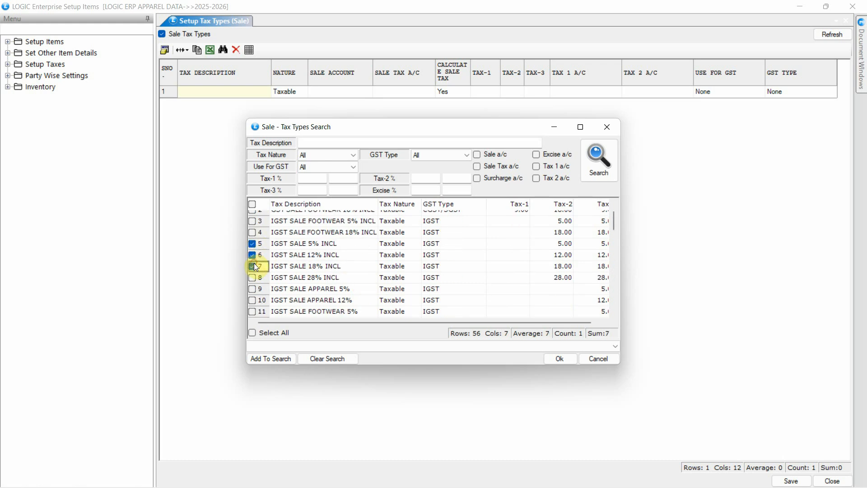
pyautogui.click(559, 358)
pyautogui.click(841, 36)
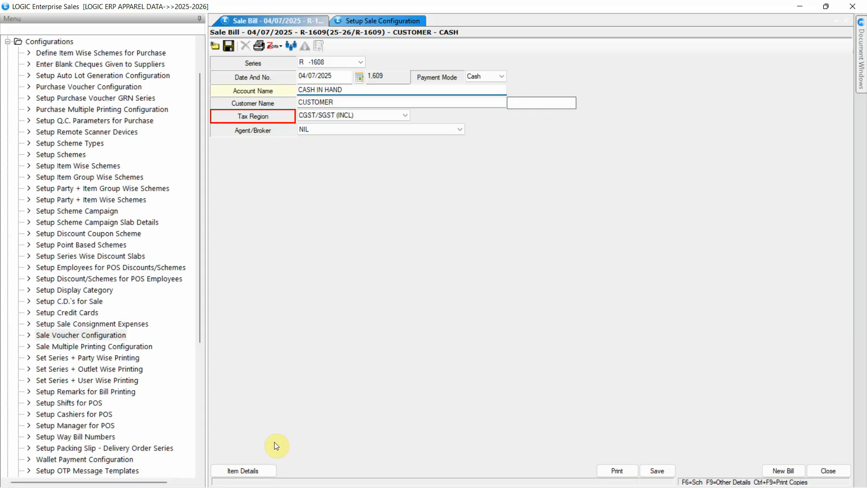
# - Add item 001 PARTYWEAR LEHANGA CHOLI 50 to the item details of the series R sale bill
pyautogui.click(272, 471)
pyautogui.write('001')
pyautogui.press('Return')
pyautogui.press('Return')
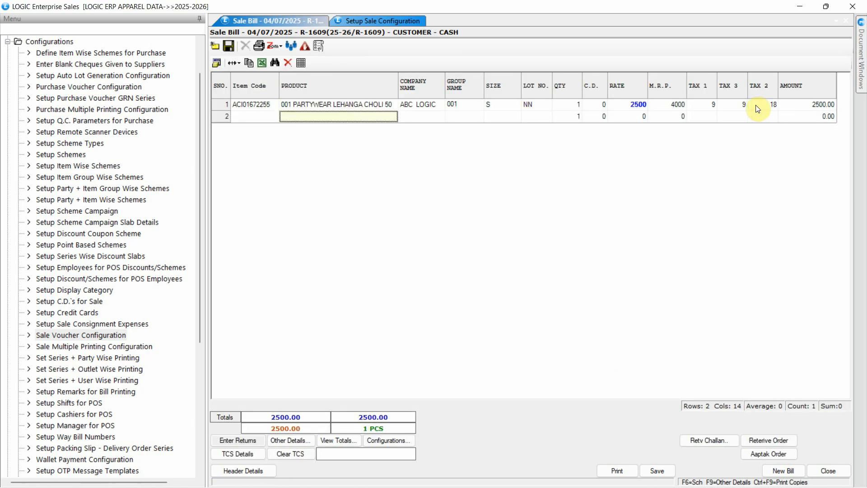
# - Review the tax breakdown in the sale bill's totals before any discount
pyautogui.click(351, 440)
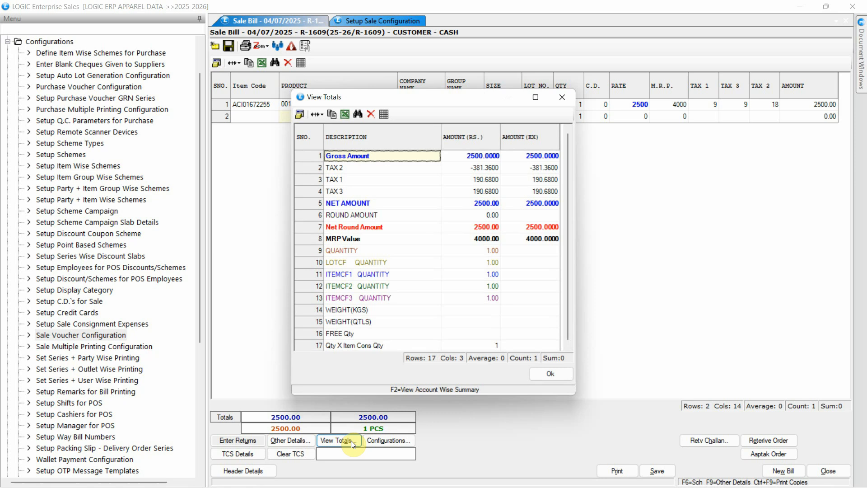
pyautogui.click(432, 169)
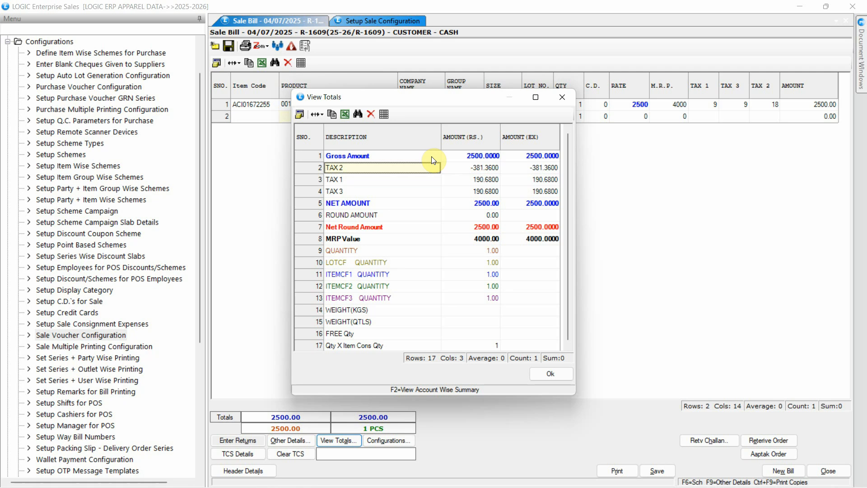
pyautogui.click(563, 376)
# - Set the C.D. discount of the lehanga choli item to 5
pyautogui.click(591, 107)
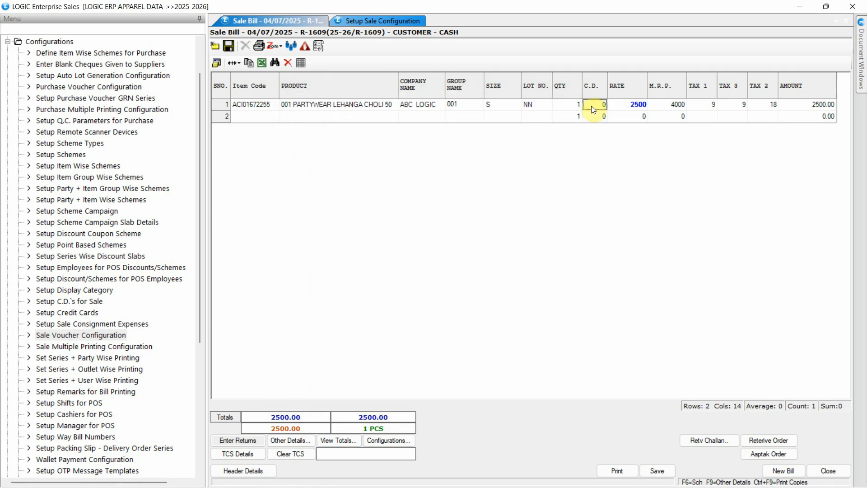
pyautogui.write('5')
pyautogui.press('Return')
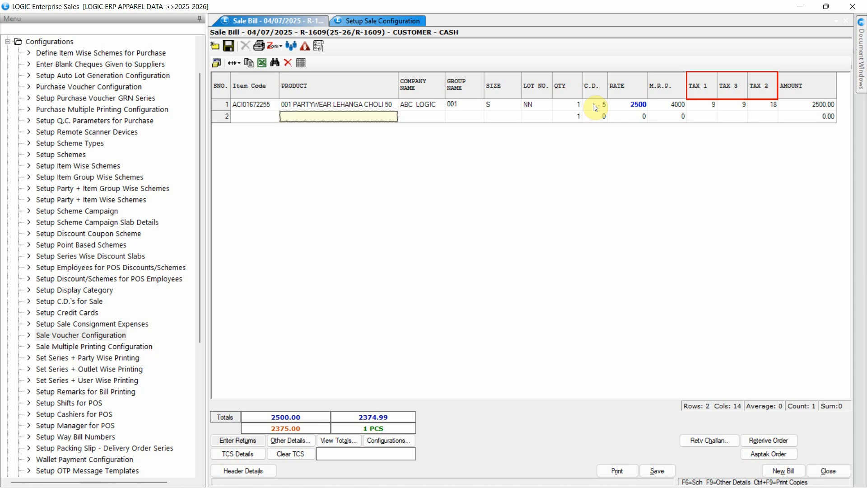
pyautogui.click(594, 107)
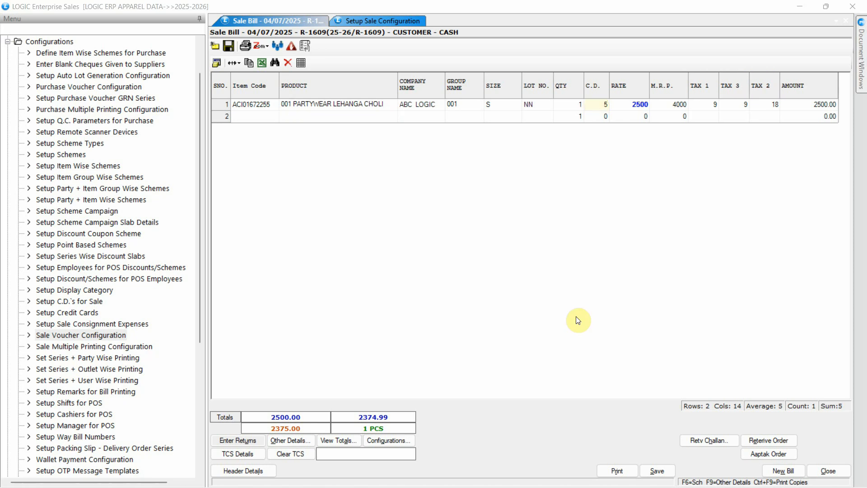
# - Inspect the calculation mode settings of TAX 2, TAX 1 and TAX 3 in the bill's configuration without changing them
pyautogui.click(386, 441)
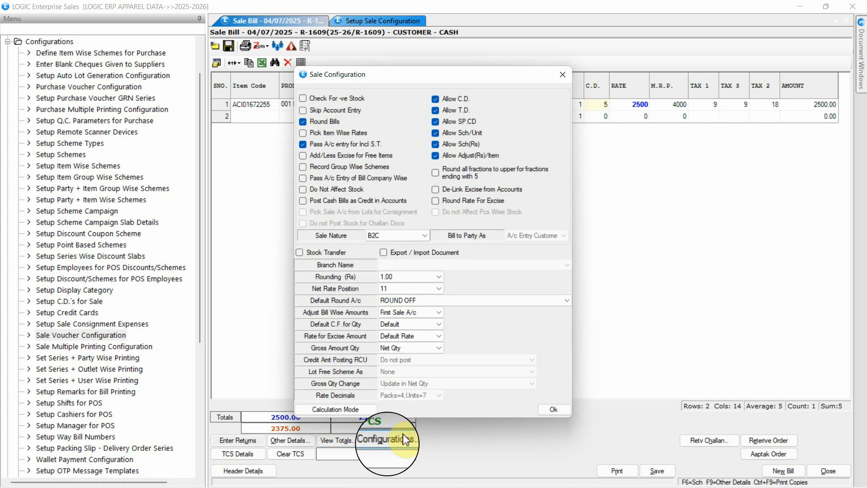
pyautogui.click(365, 411)
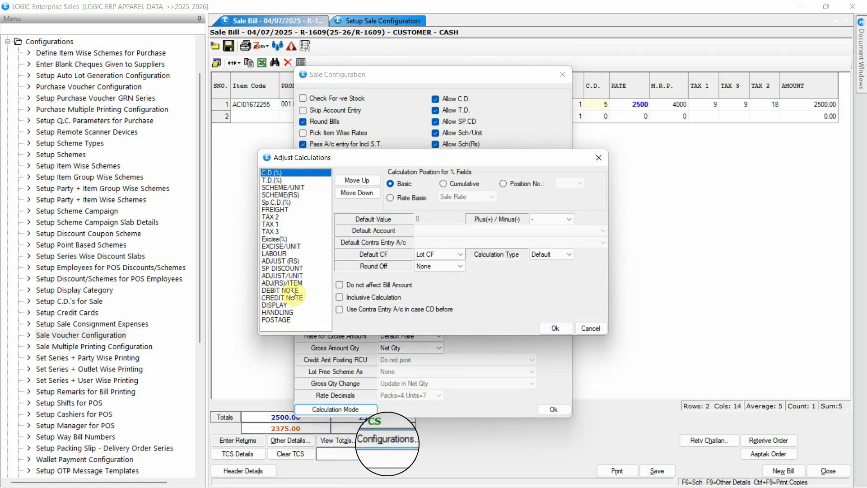
pyautogui.click(282, 217)
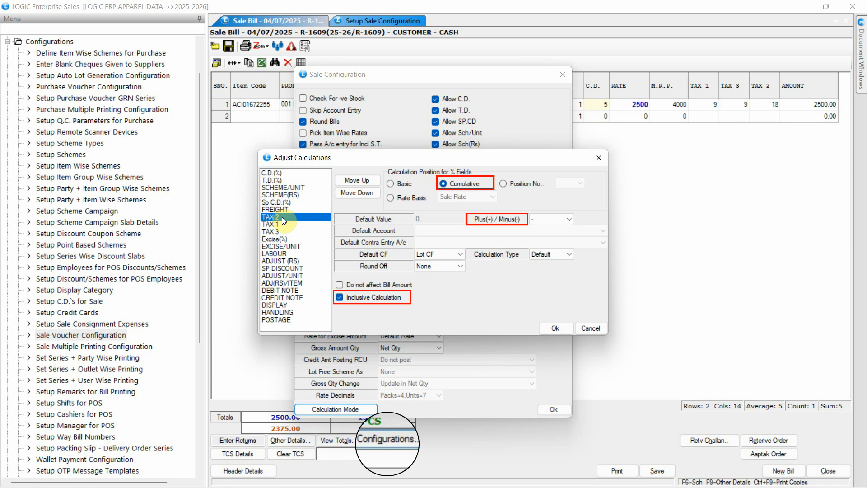
pyautogui.click(282, 224)
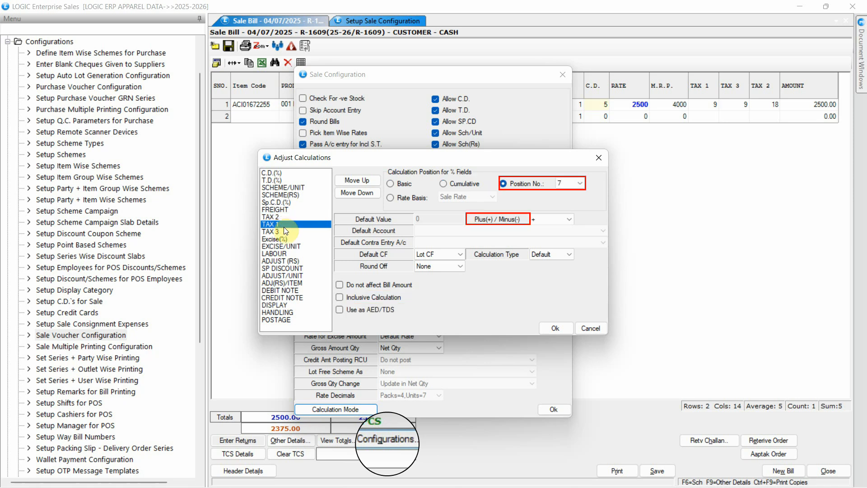
pyautogui.click(284, 230)
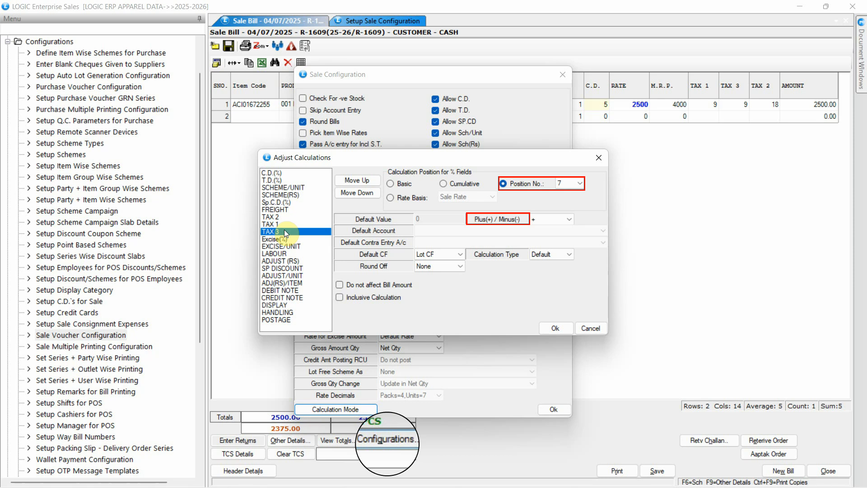
pyautogui.click(590, 328)
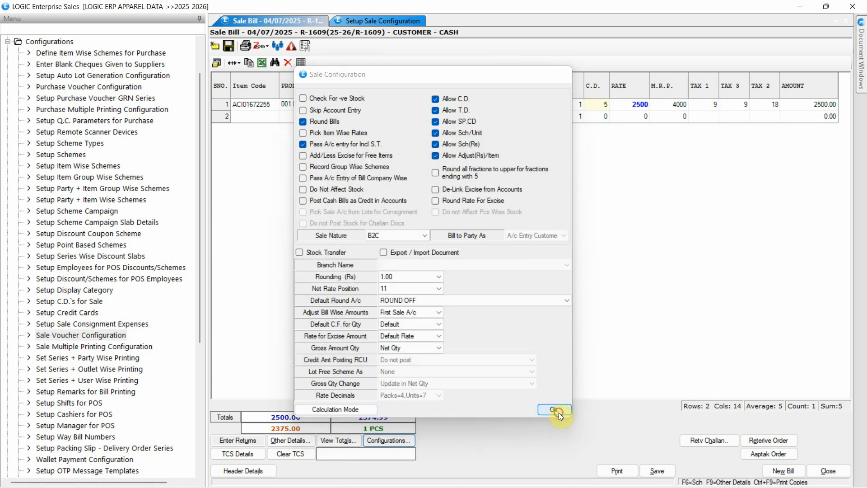
pyautogui.click(556, 410)
# - Review the discounted bill's totals and save the bill as a cash payment
pyautogui.click(339, 440)
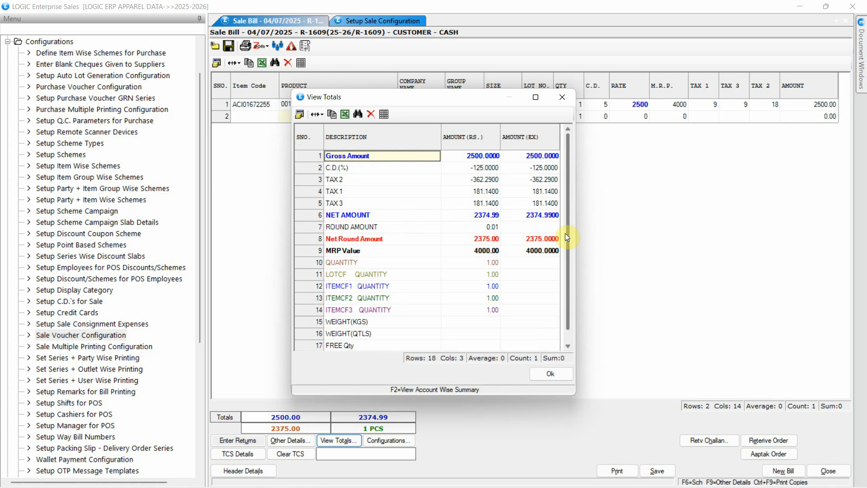
pyautogui.click(555, 374)
pyautogui.click(662, 471)
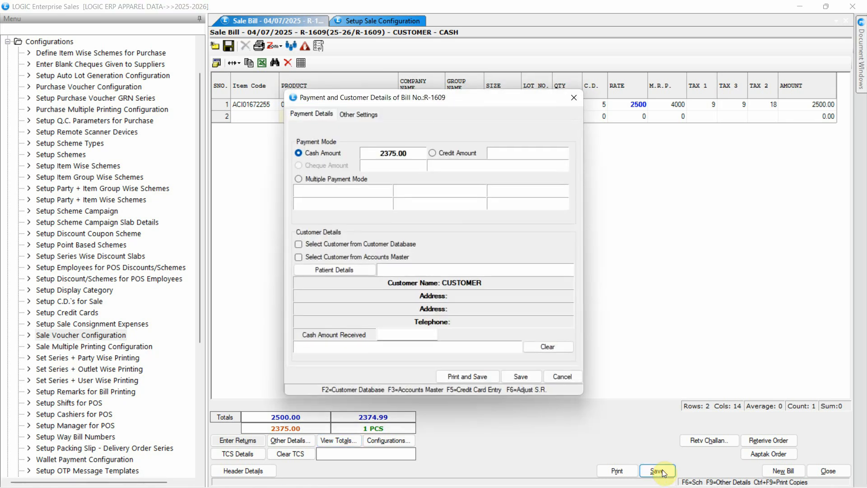
pyautogui.click(524, 376)
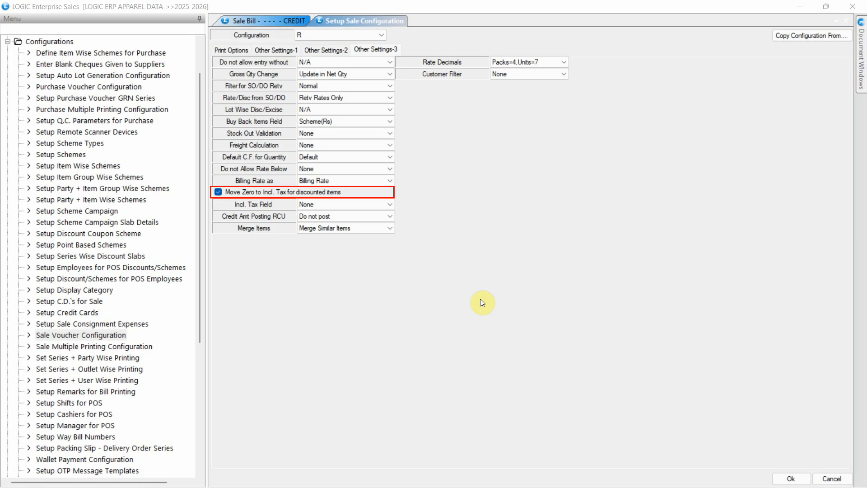
# - Set Incl. Tax Field to Tax-2 in the series R sale configuration and save it
pyautogui.click(362, 205)
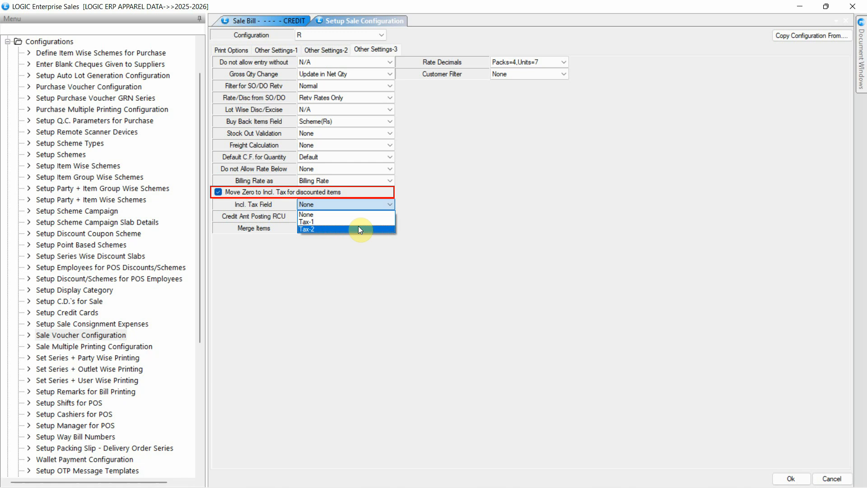
pyautogui.click(359, 227)
pyautogui.click(791, 478)
pyautogui.click(432, 288)
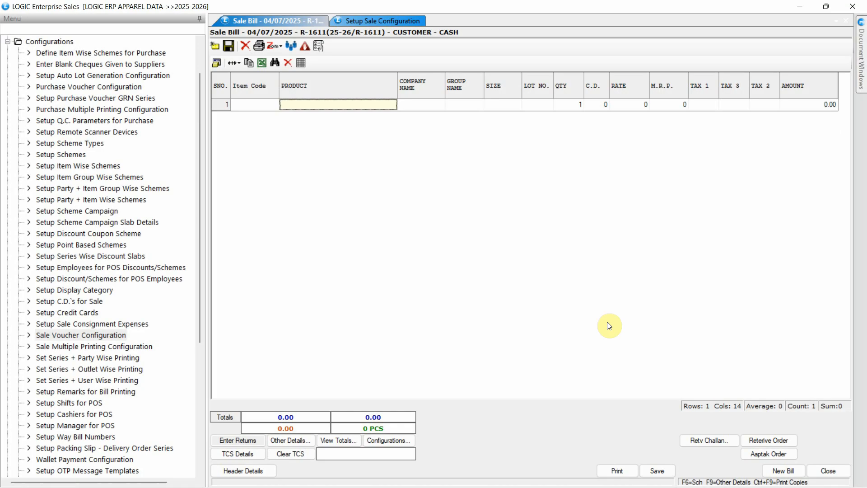
# - Add item 001 PARTYWEAR LEHANGA CHOLI 50 to the new sale bill and review its totals
pyautogui.write('001')
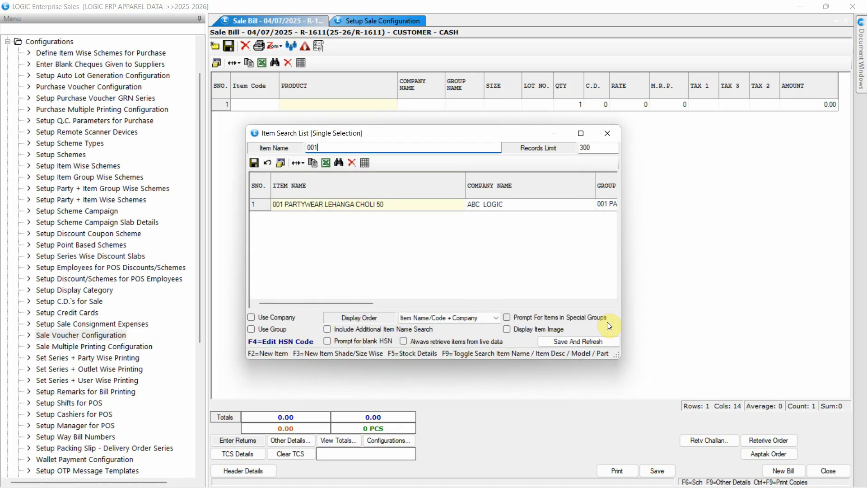
pyautogui.press('Return')
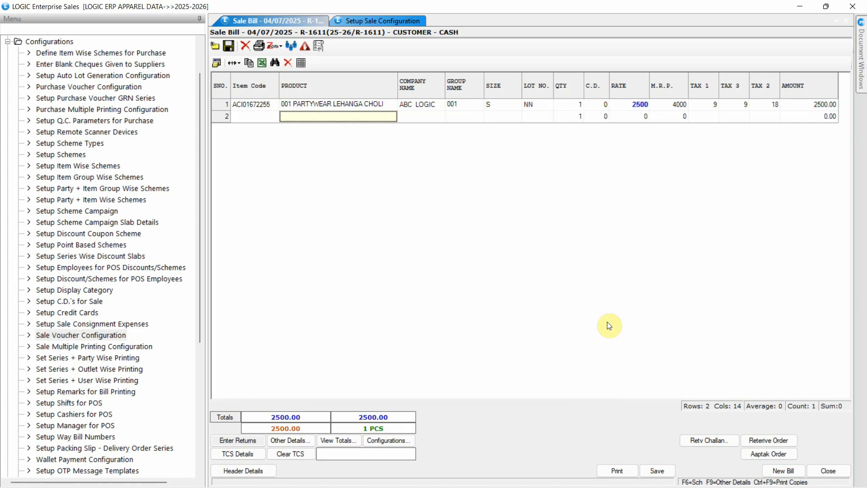
pyautogui.click(339, 440)
pyautogui.click(449, 180)
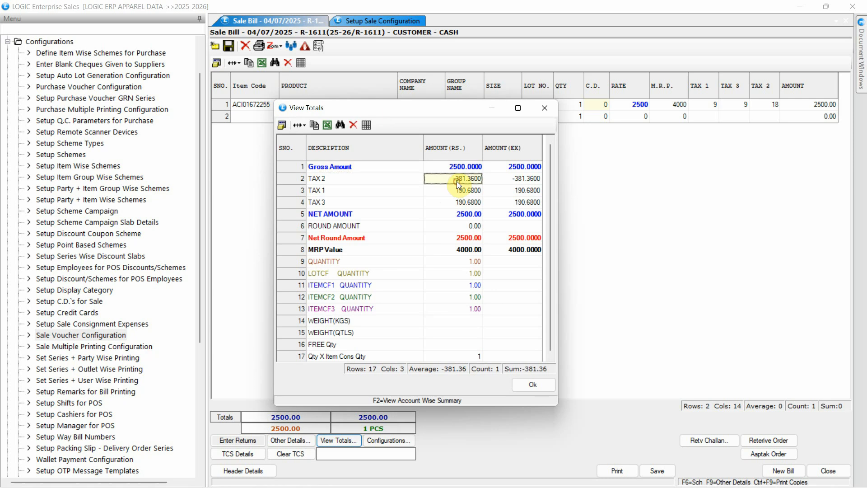
pyautogui.click(545, 109)
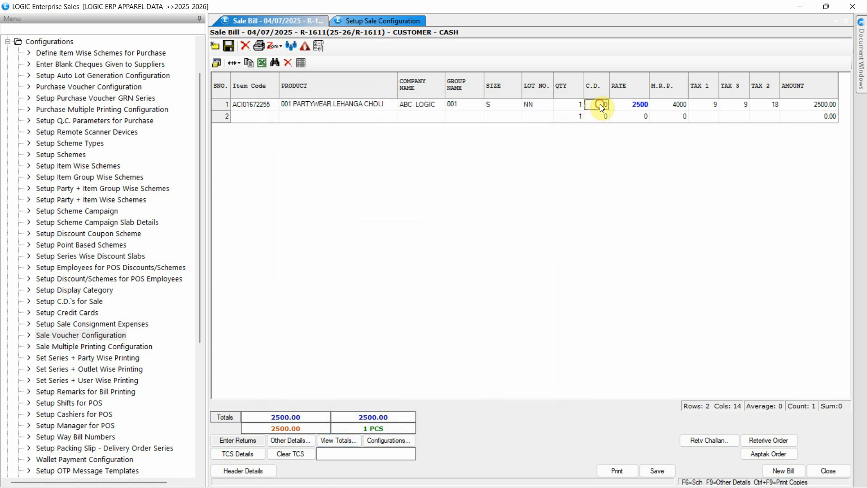
# - Set the C.D. discount of the item in the new bill to 5
pyautogui.write('5')
pyautogui.press('Return')
pyautogui.press('Return')
# - Check the new bill's payment details and its totals without saving the bill
pyautogui.click(657, 470)
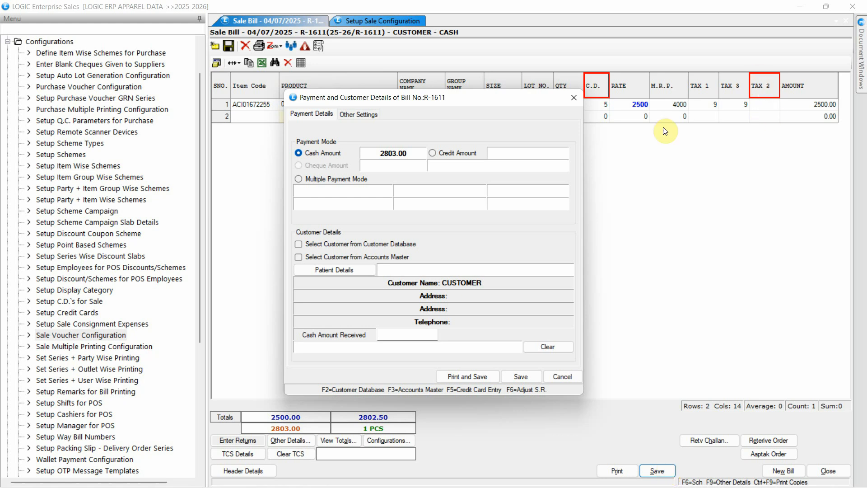
pyautogui.click(574, 98)
pyautogui.click(345, 440)
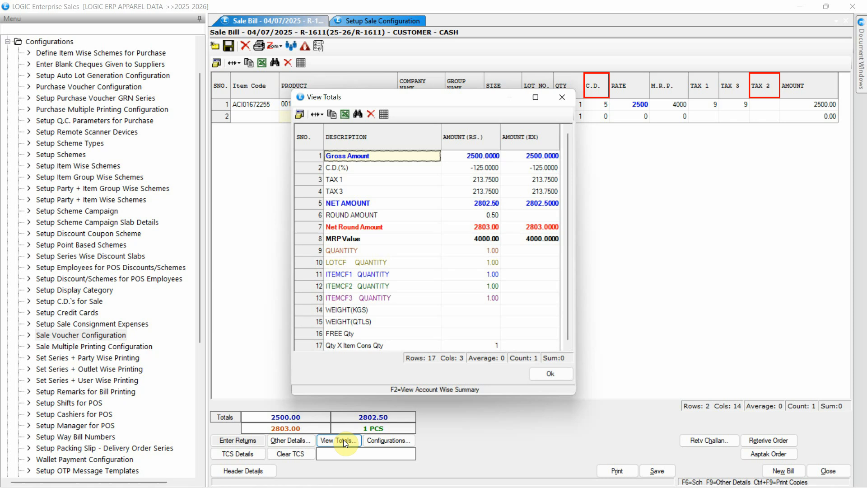
pyautogui.press('Escape')
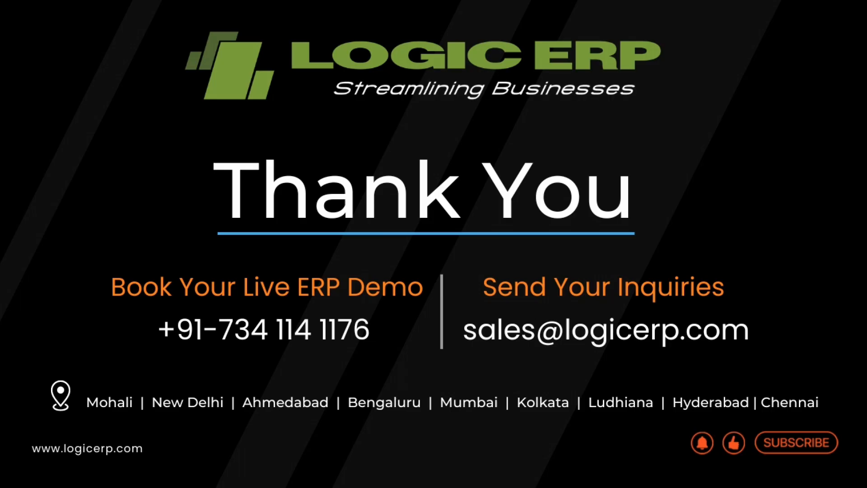